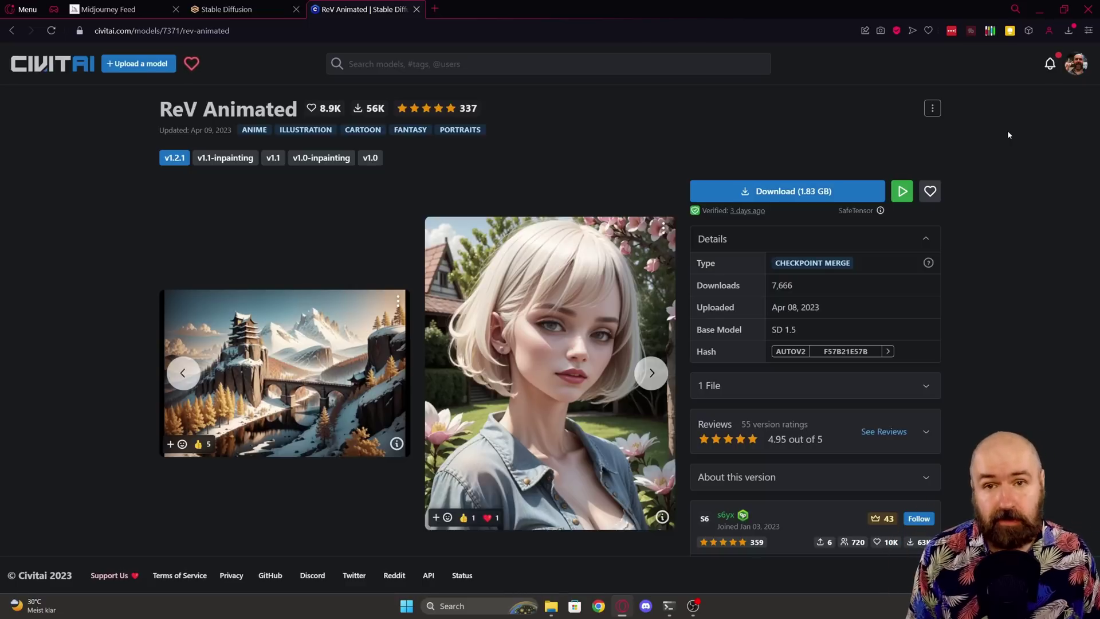
Step: Open the orange-haired woman with goldfish in the Midjourney feed and copy her full prompt
key(ctrl+1)
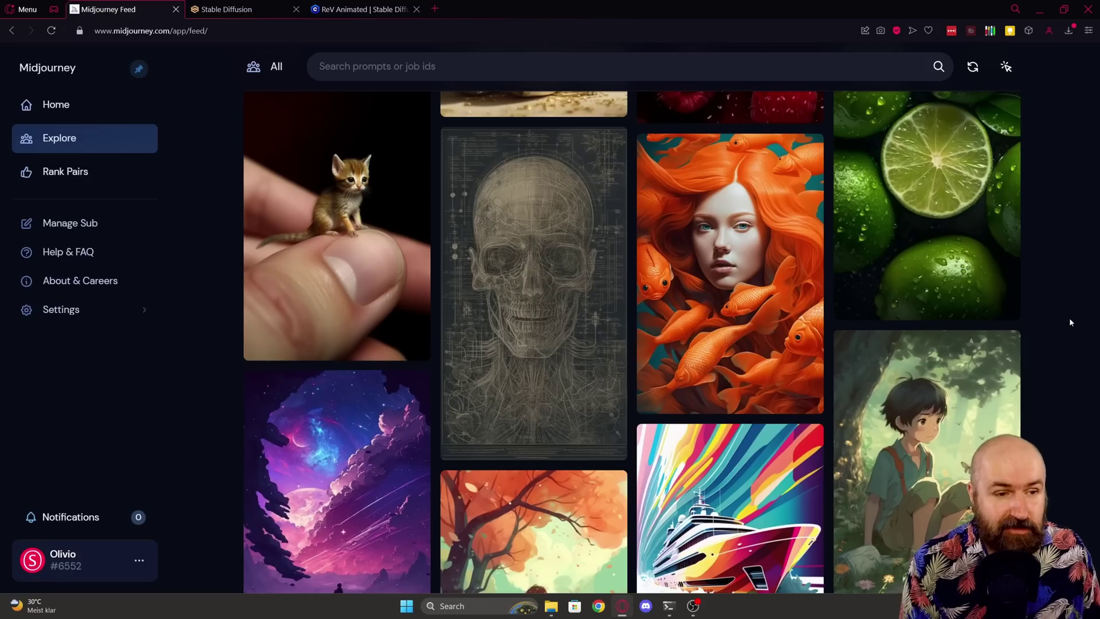
click(747, 255)
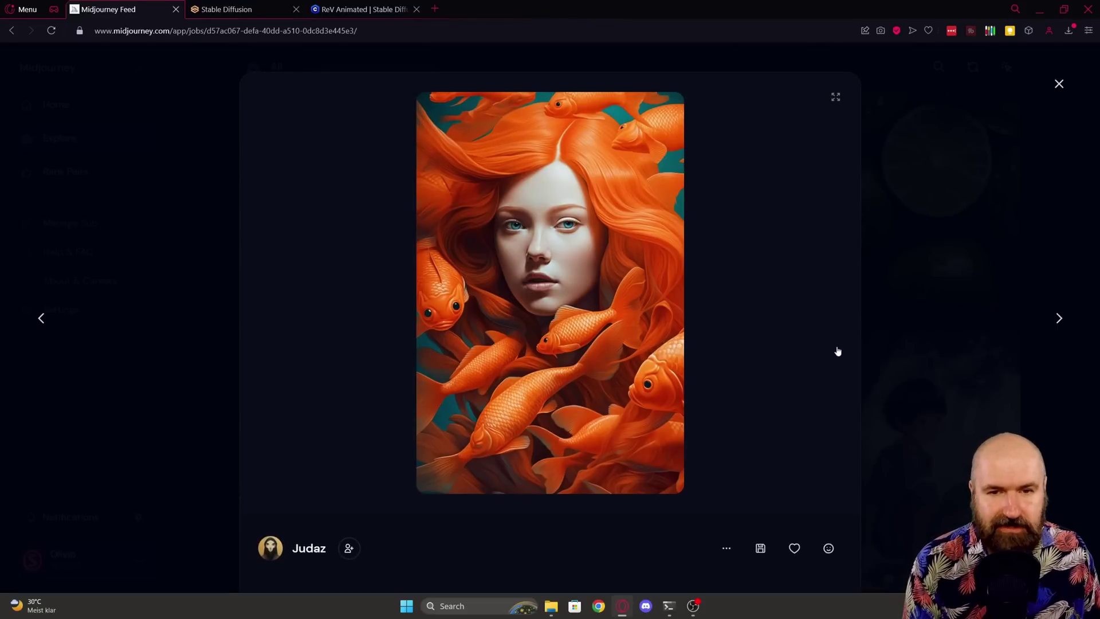
scroll(835, 347, down, 5)
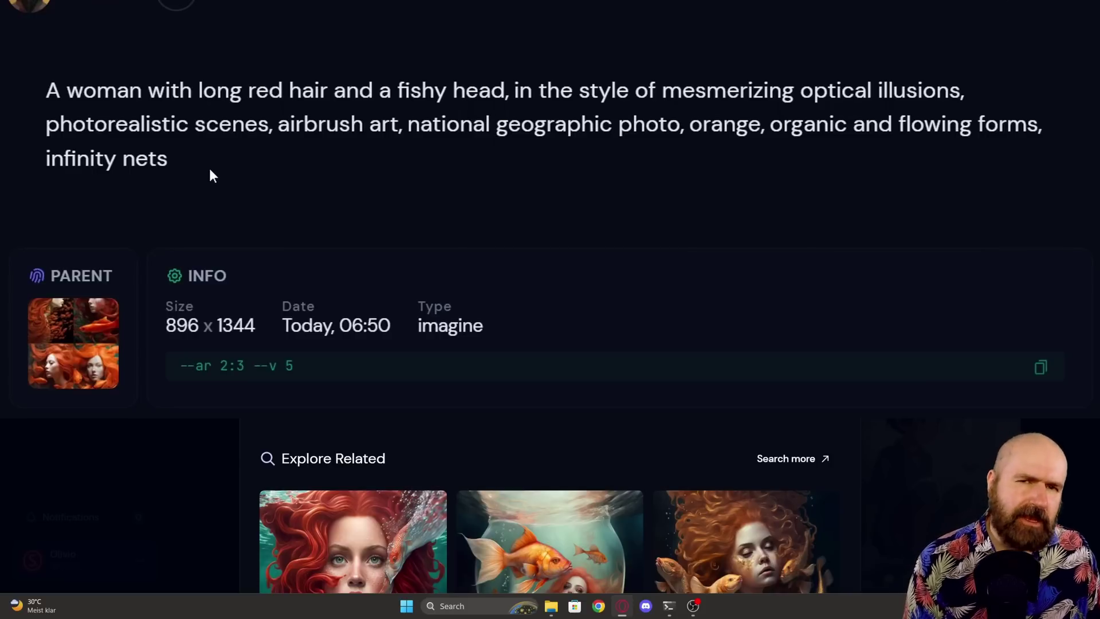
drag(198, 172, 25, 95)
key(ctrl+c)
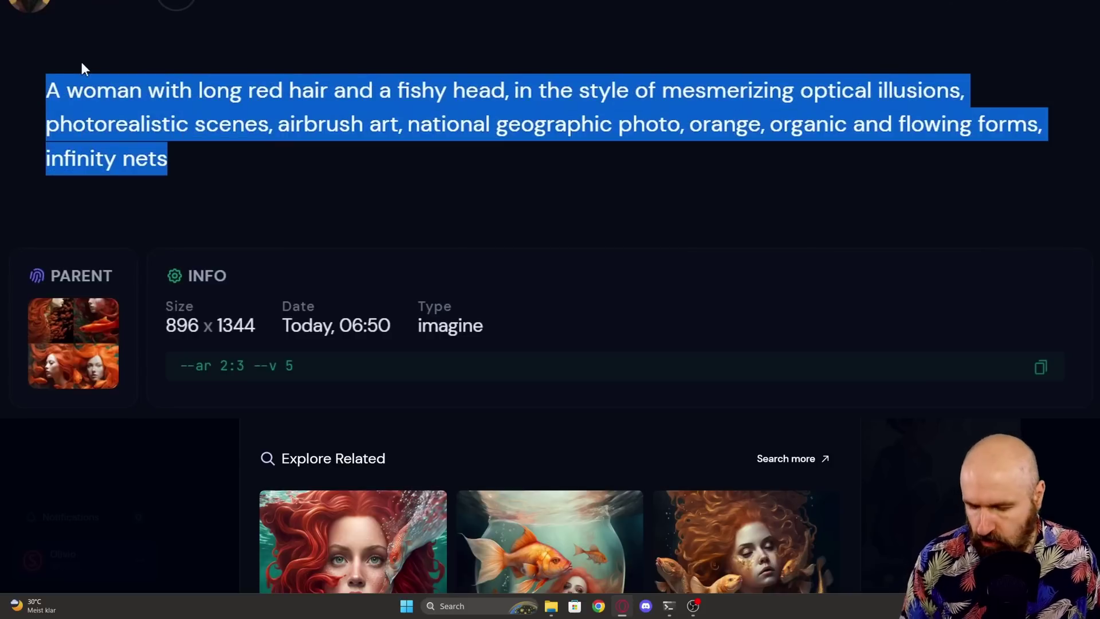
key(ctrl+Tab)
Step: Paste the red-haired woman with fishy head prompt into the Prompt box and generate an image
click(152, 178)
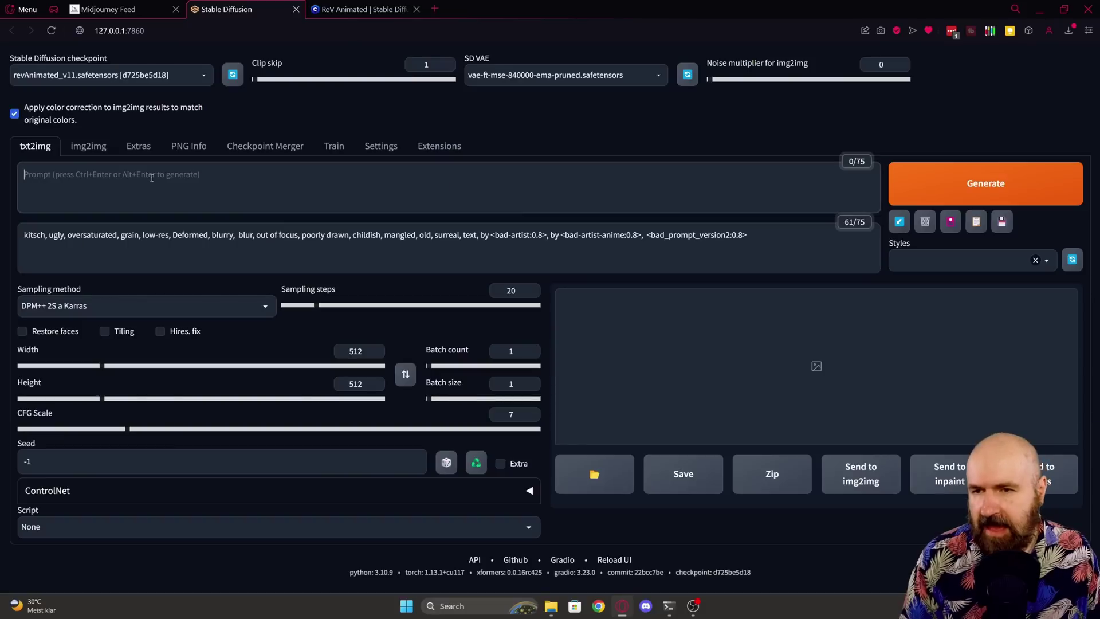
key(ctrl+v)
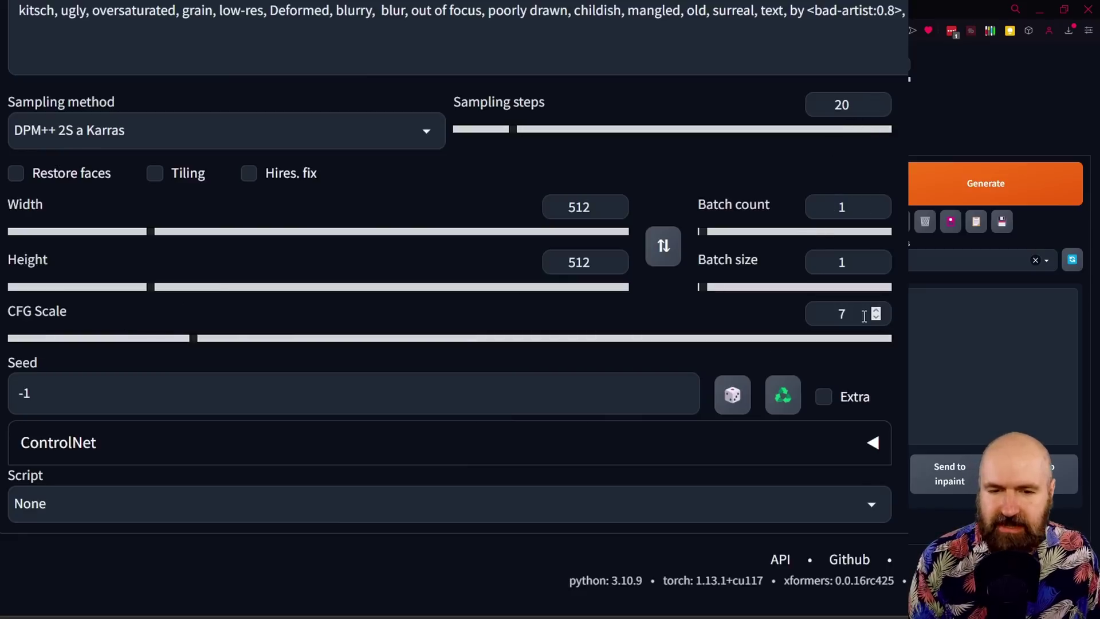
click(954, 182)
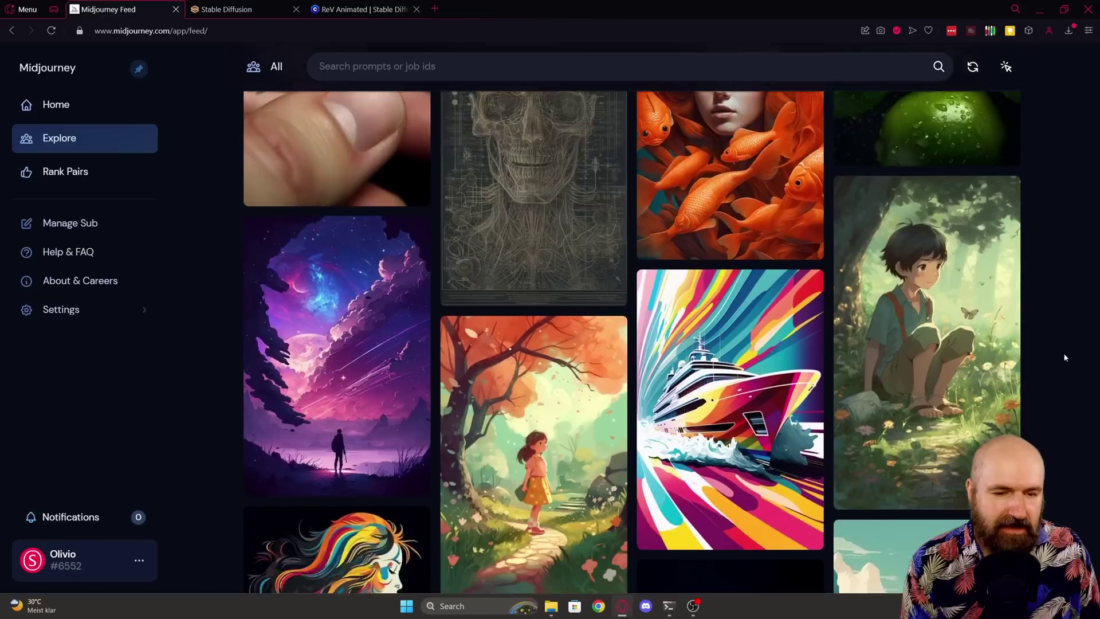
Step: Open the 'Cute Little Girl is Enjoying the Spring Greenery' image from the Midjourney feed
scroll(1065, 358, down, 2)
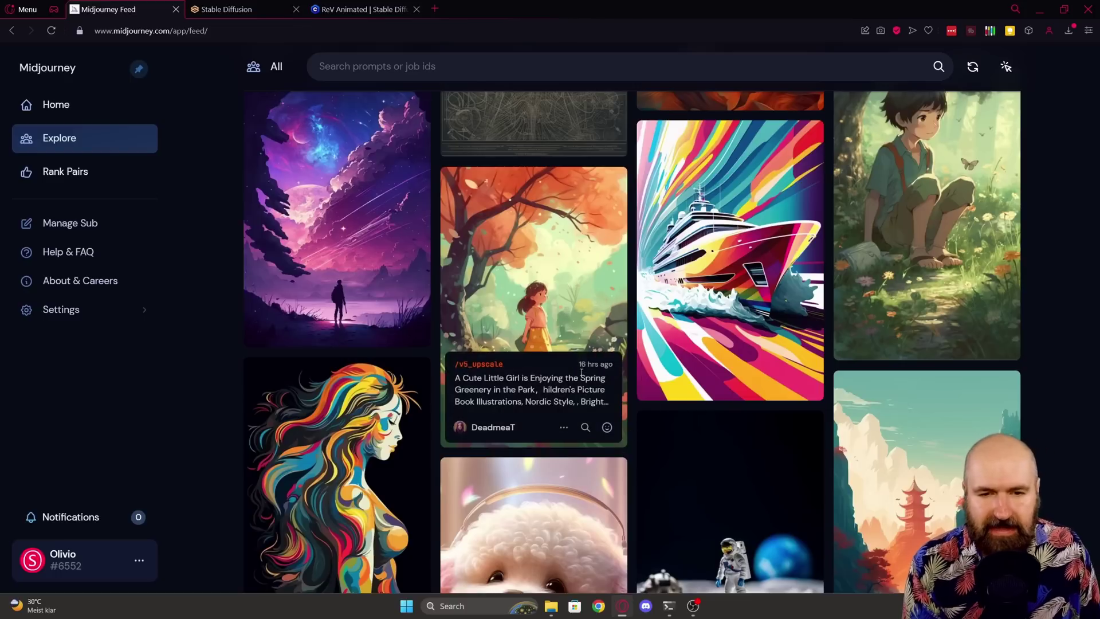
click(575, 314)
Step: Select the whole girl-in-the-park prompt text for copying
scroll(836, 355, down, 4)
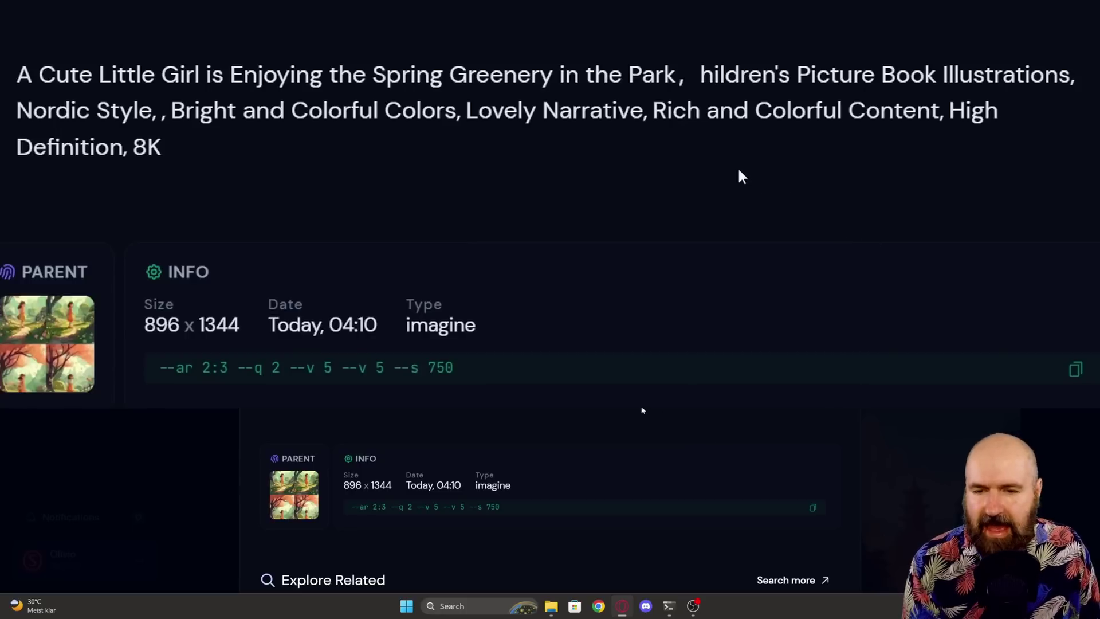
drag(164, 158, 13, 77)
key(ctrl+c)
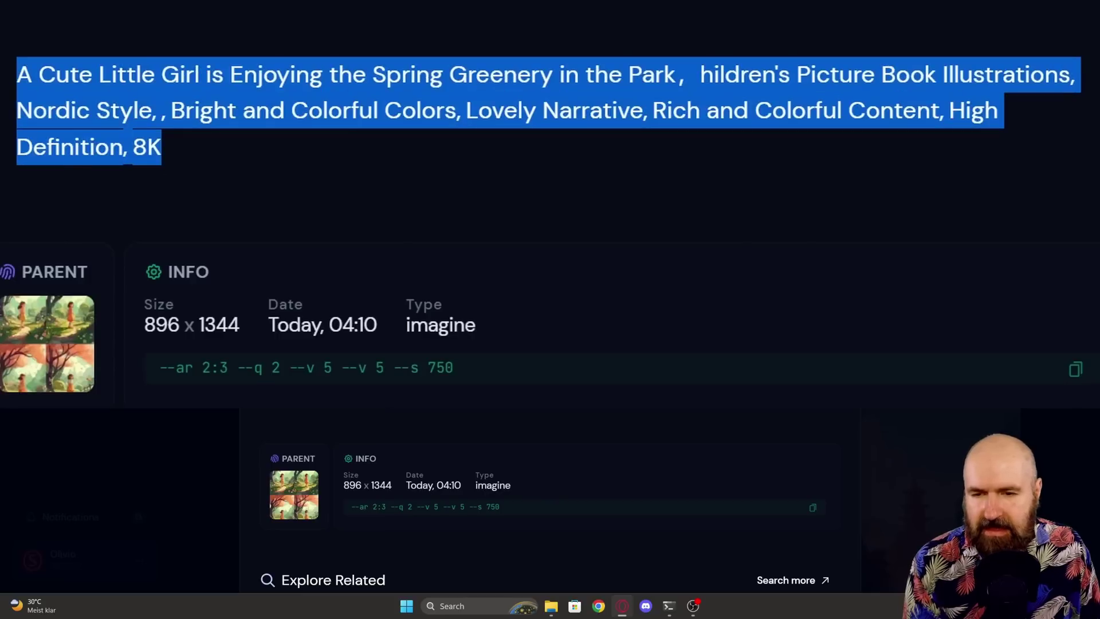
Step: Replace the red-haired woman prompt with the pasted spring park girl prompt
click(219, 10)
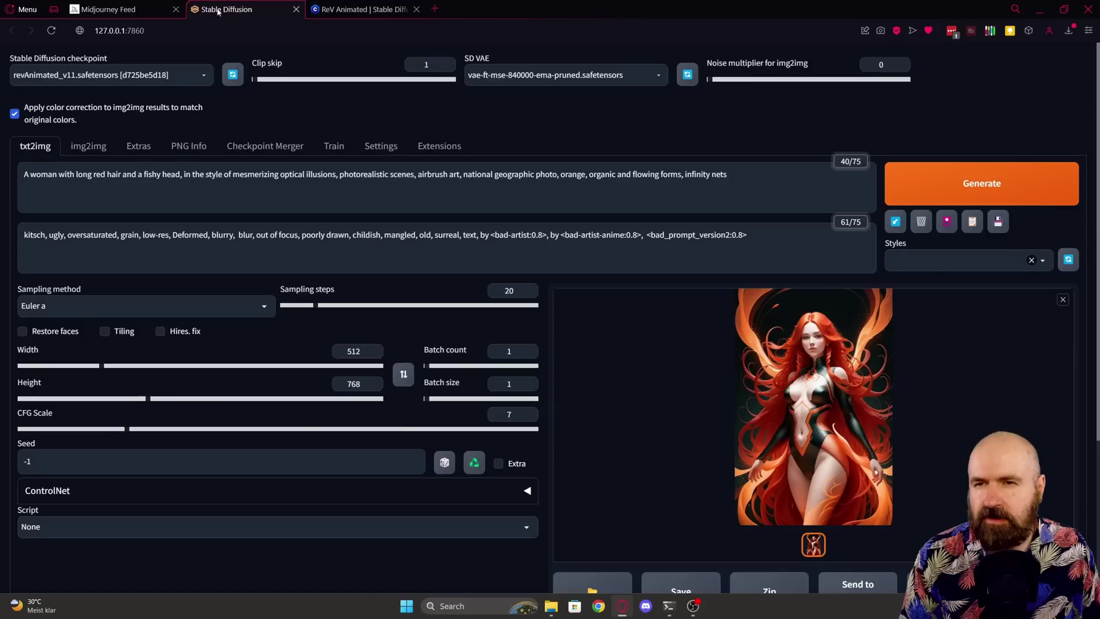
click(158, 166)
double_click(159, 166)
key(ctrl+a)
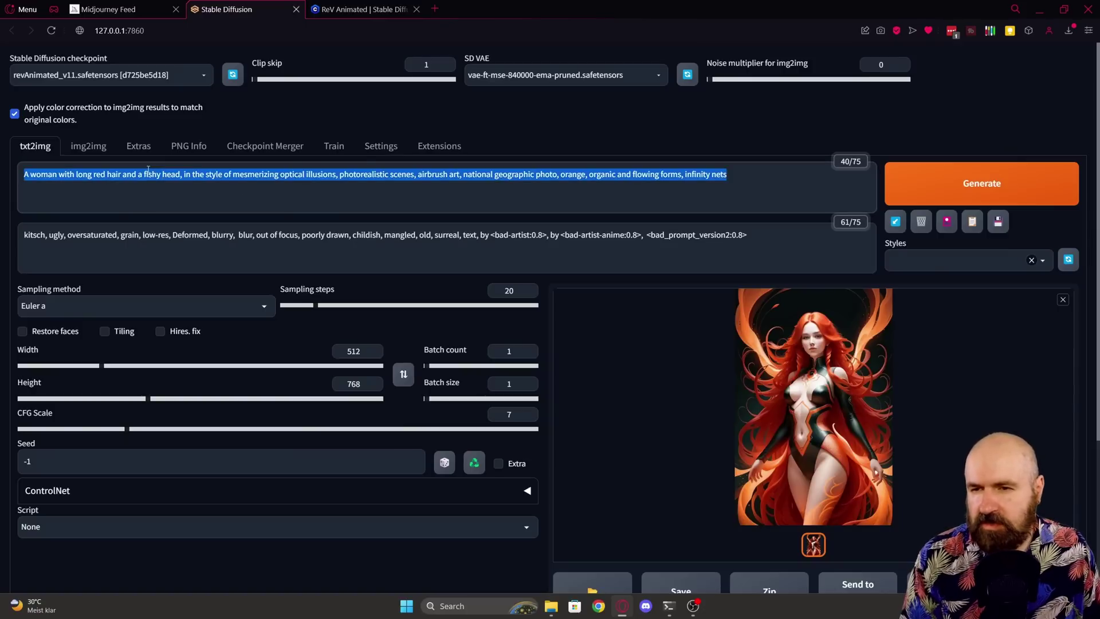
key(ctrl+v)
Step: Generate the park girl images and browse them full size in the lightbox
click(911, 181)
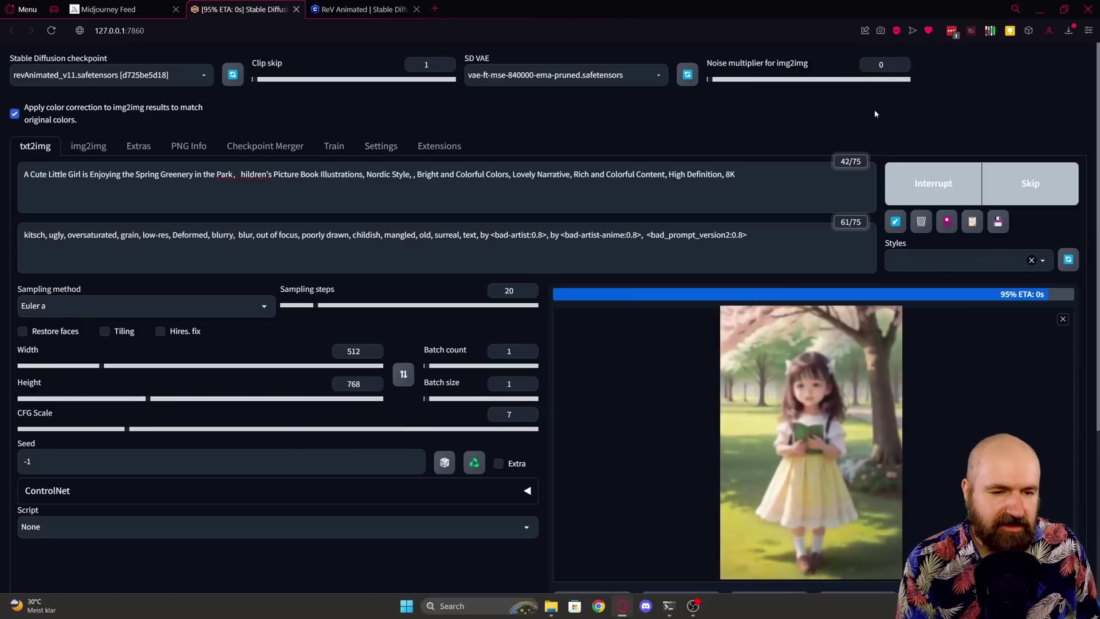
click(835, 352)
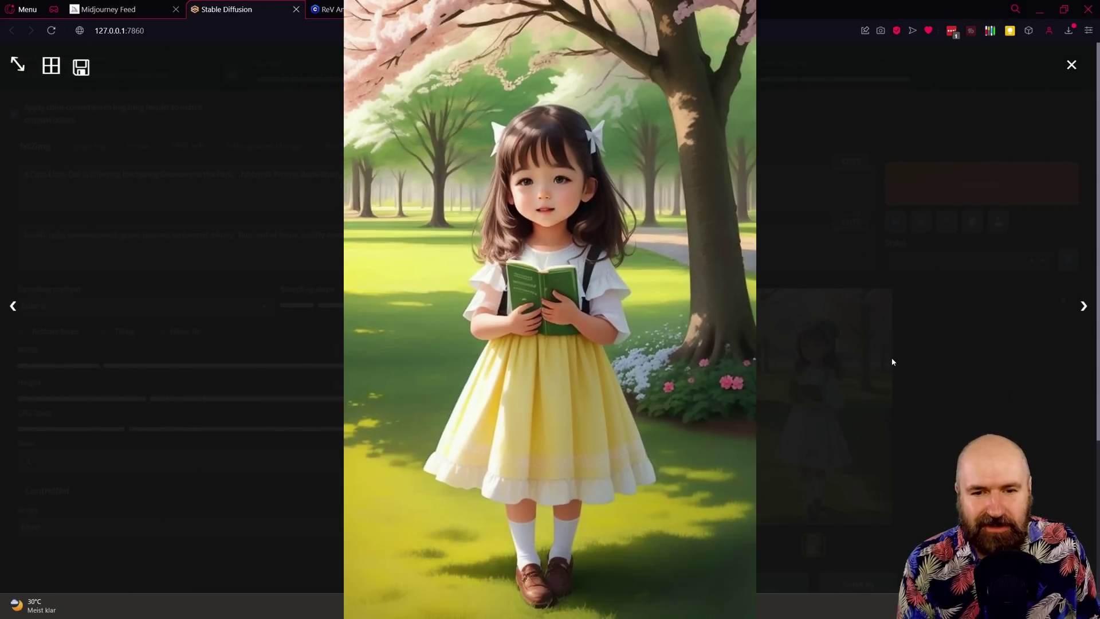
key(Right)
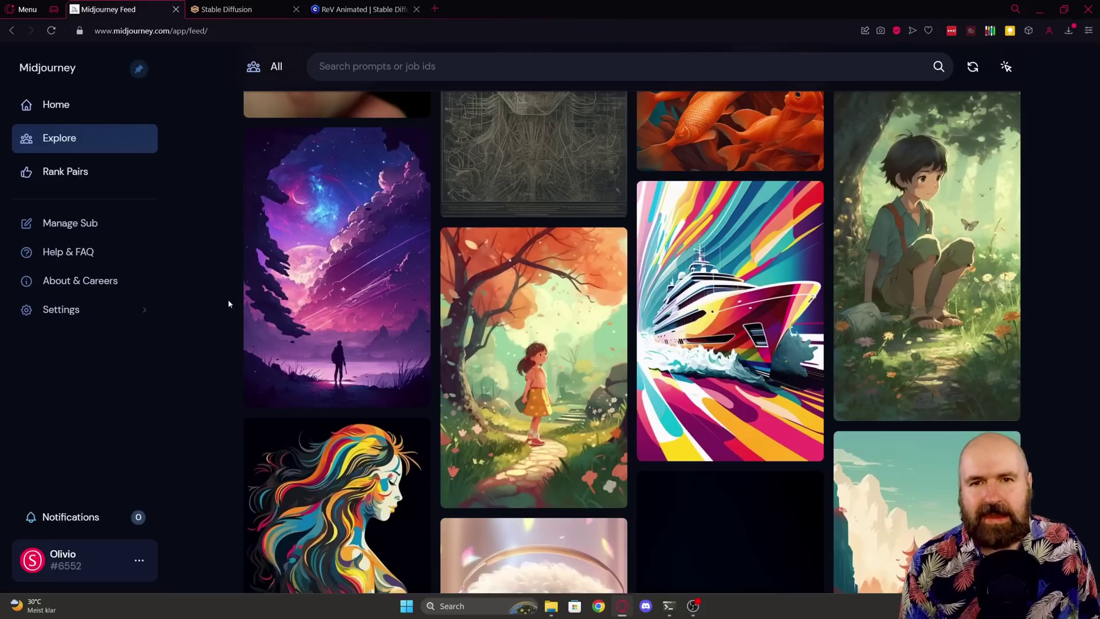
Step: Open the purple galaxy sky image with a lone figure and select its whole prompt
click(349, 206)
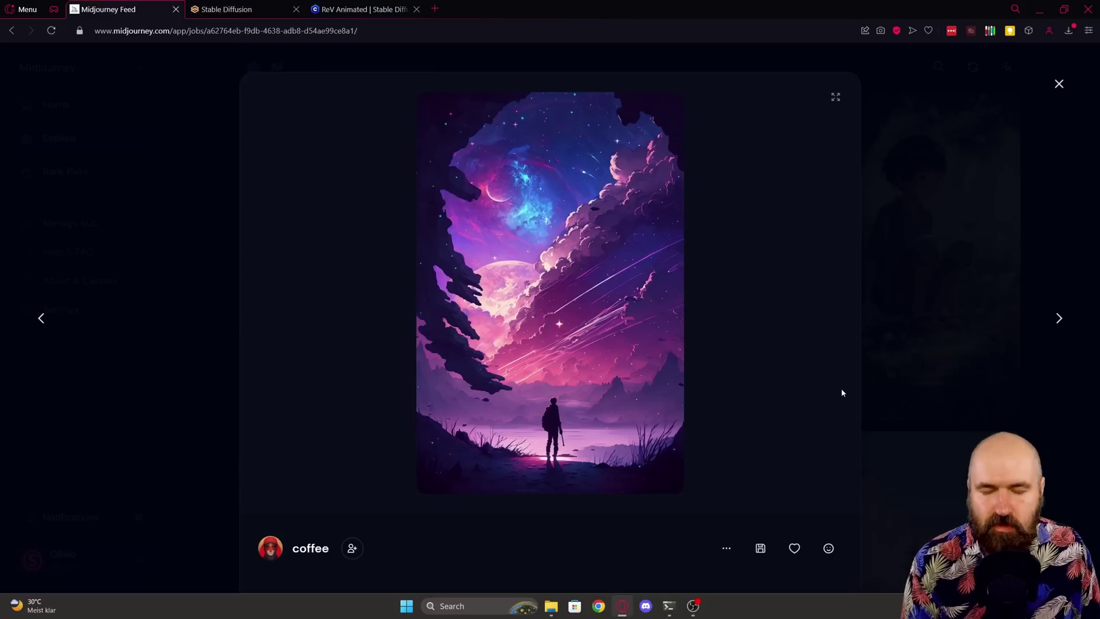
scroll(841, 392, down, 6)
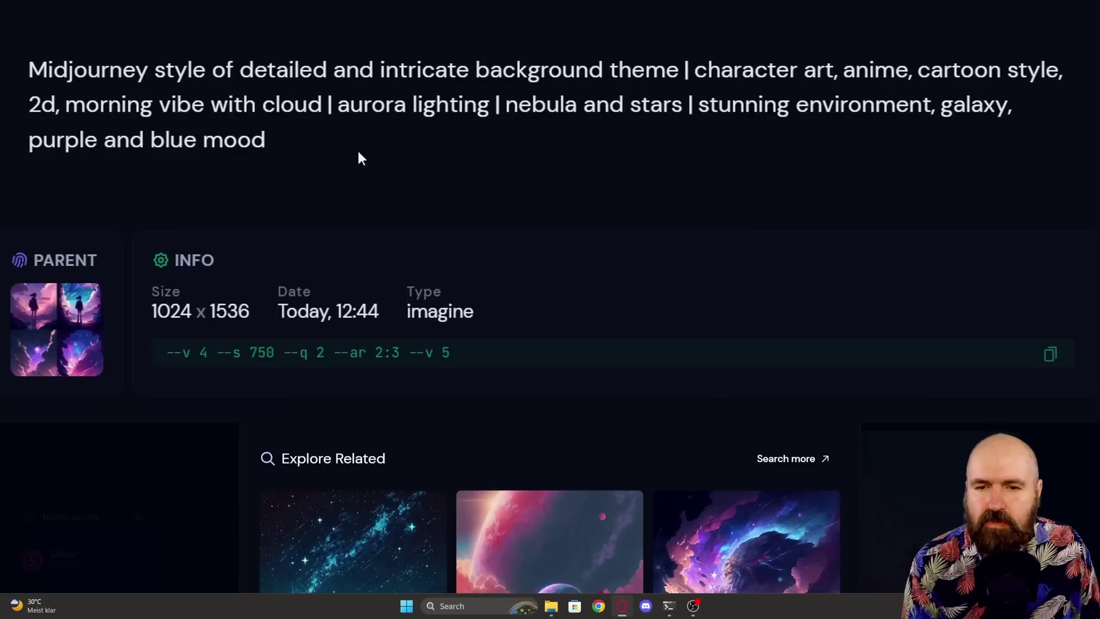
drag(266, 148, 29, 68)
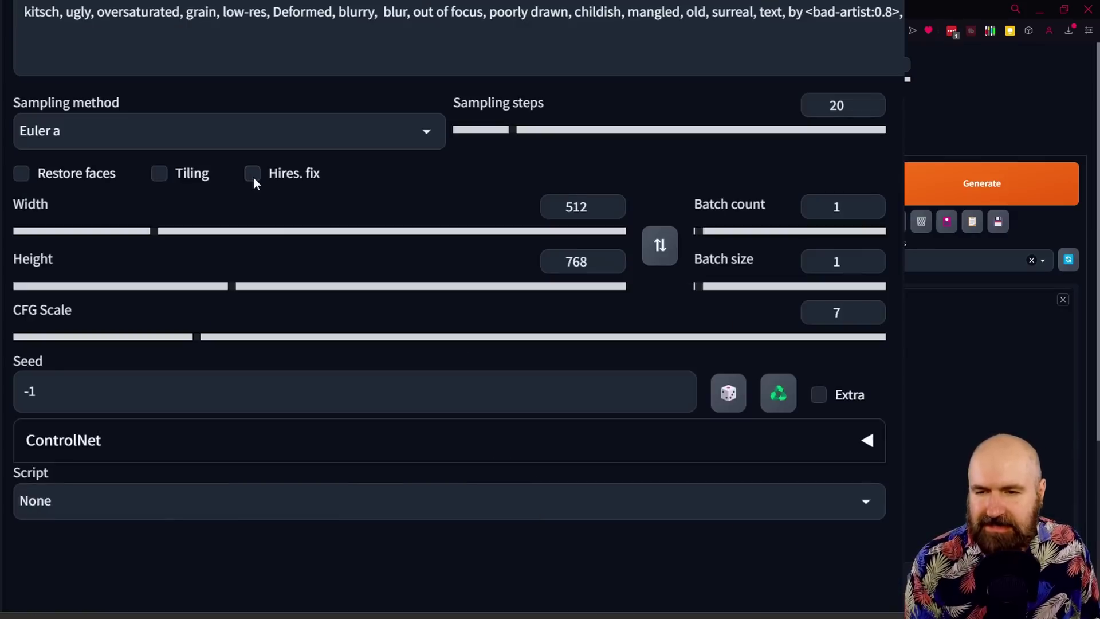
Step: Enable Hires. fix with denoising strength 0.2 and upscale factor 1
click(161, 332)
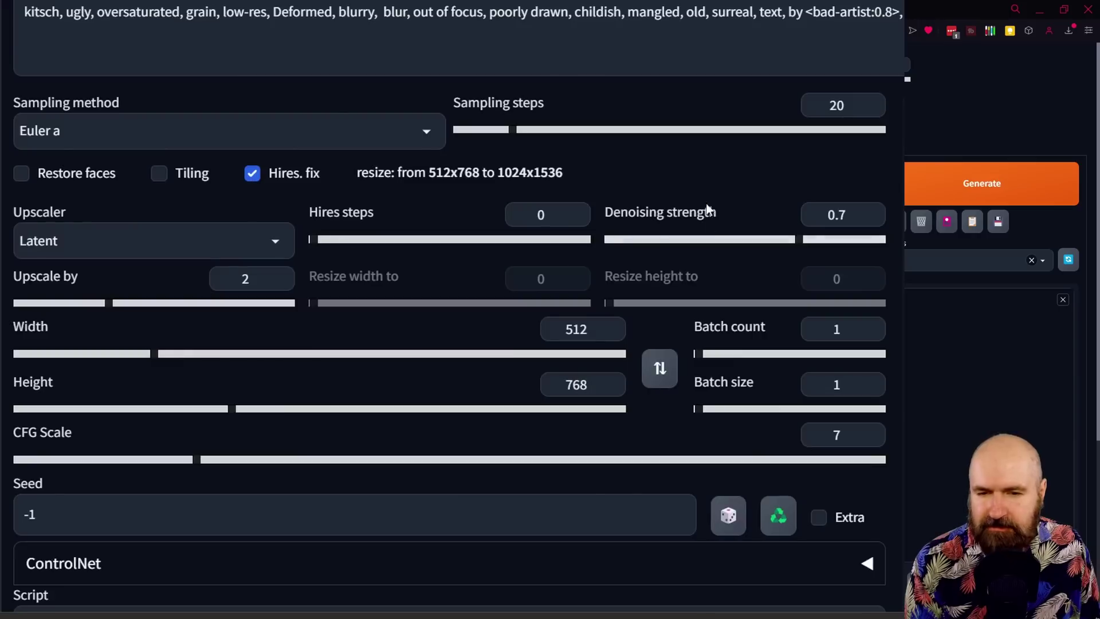
drag(707, 242, 665, 239)
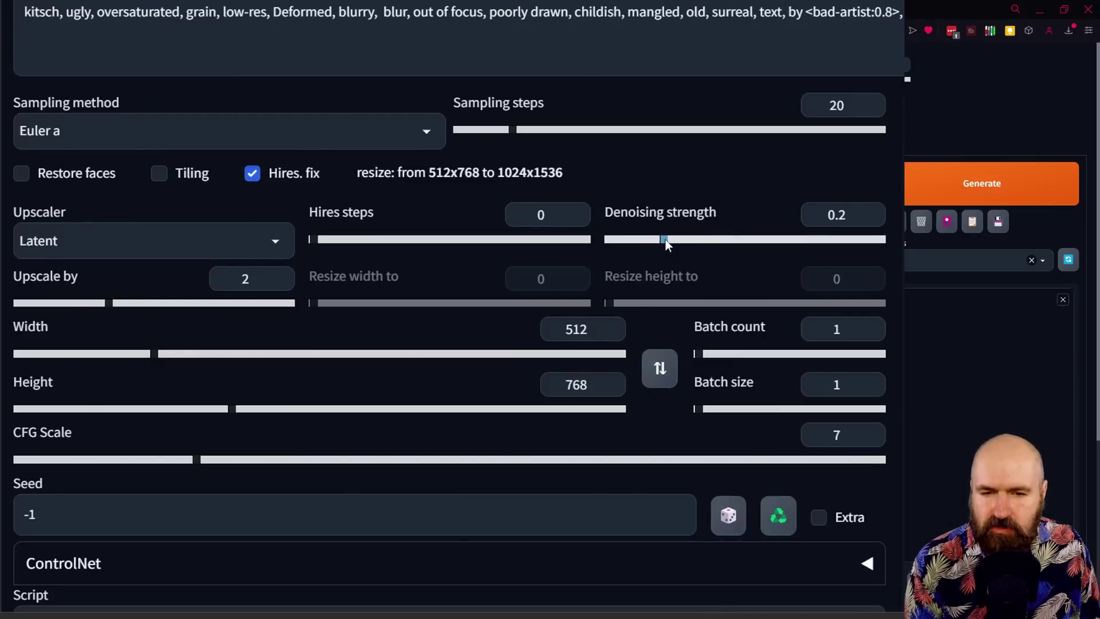
click(264, 280)
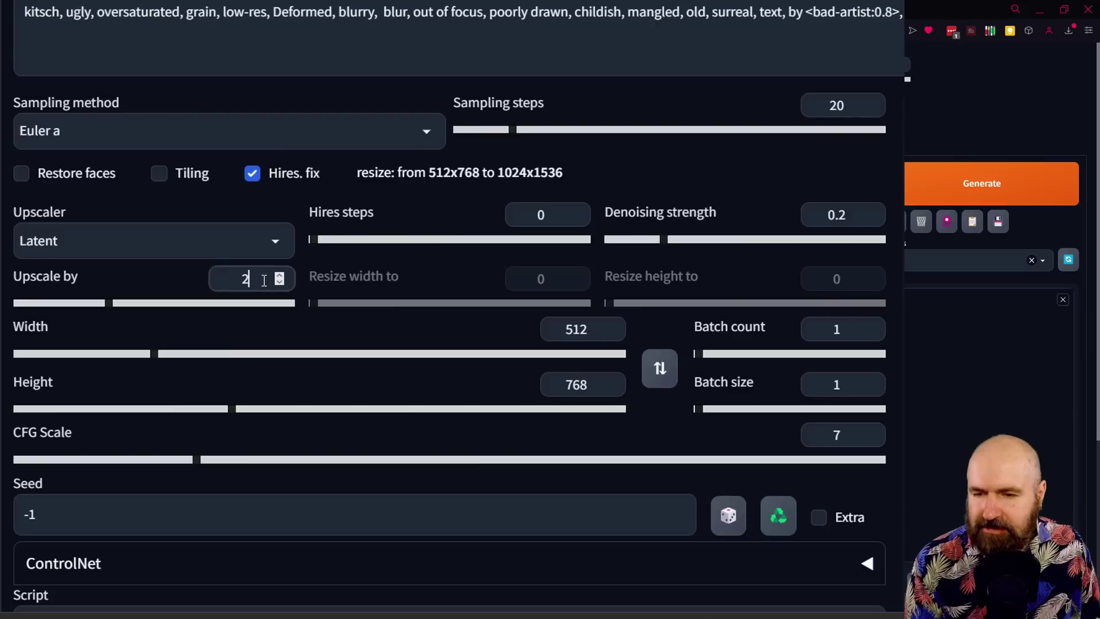
key(ctrl+a)
text(1)
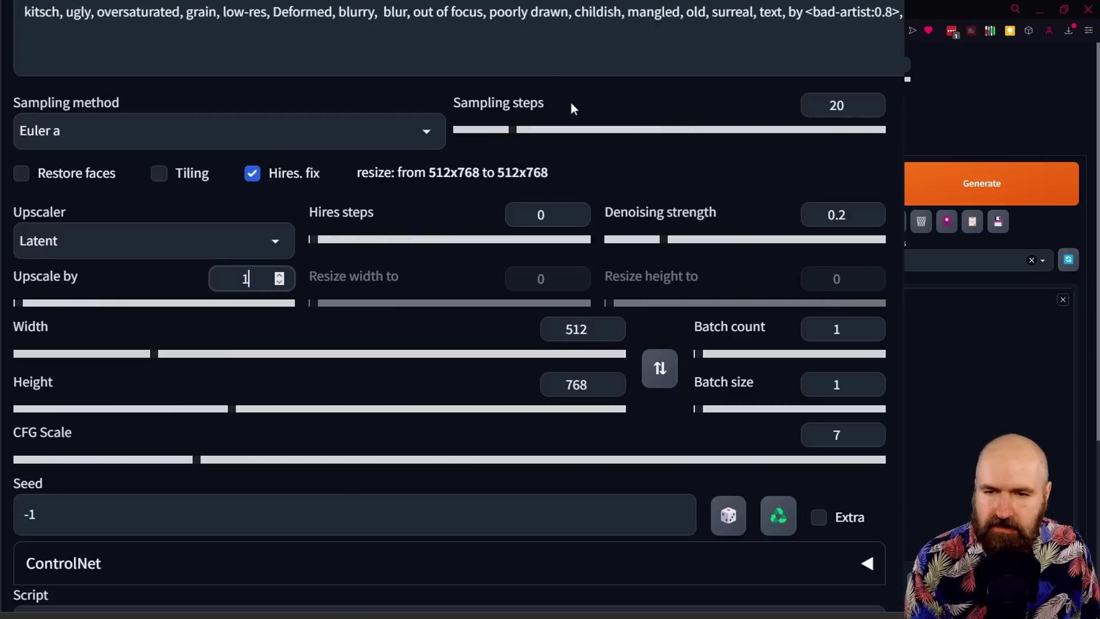
click(352, 101)
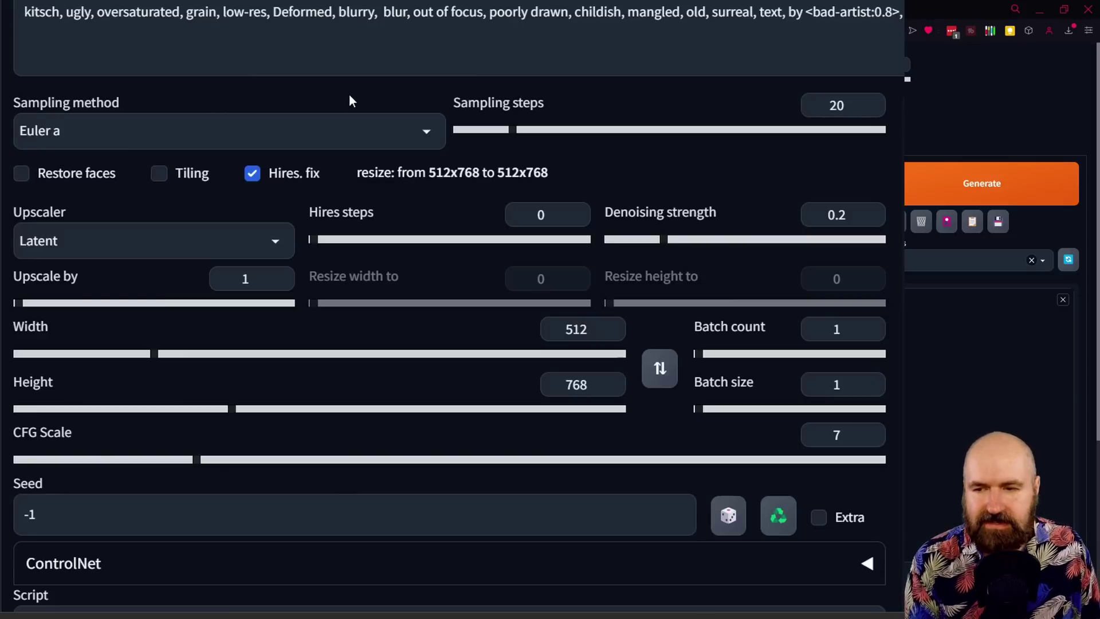
Step: Generate the galaxy scene twice and view the newest hooded wanderer image full size
click(983, 186)
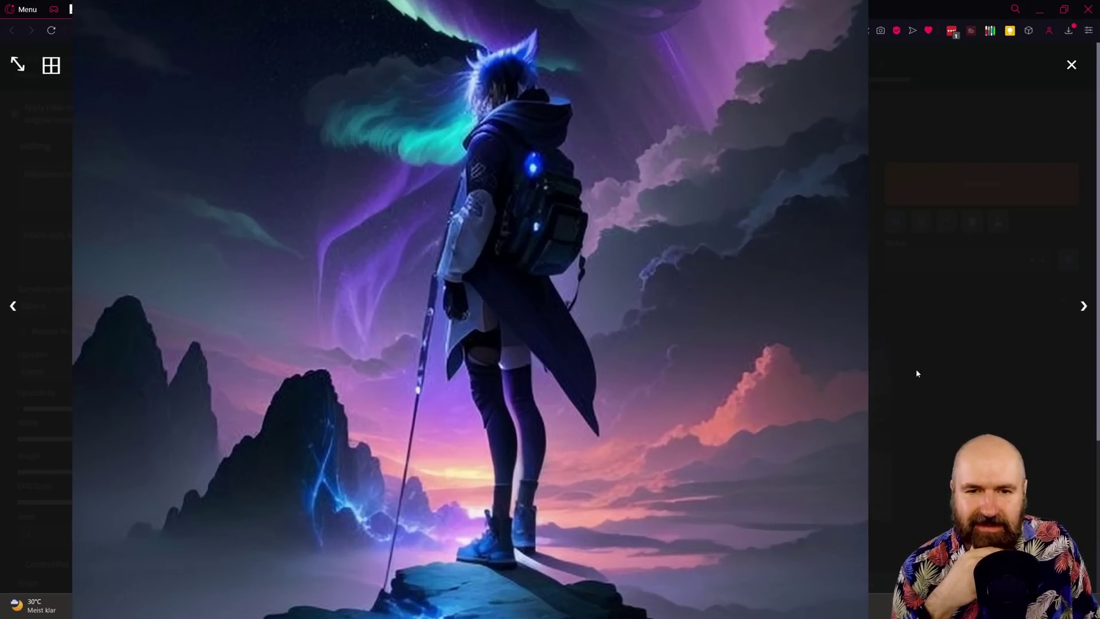
click(920, 371)
click(932, 192)
click(925, 410)
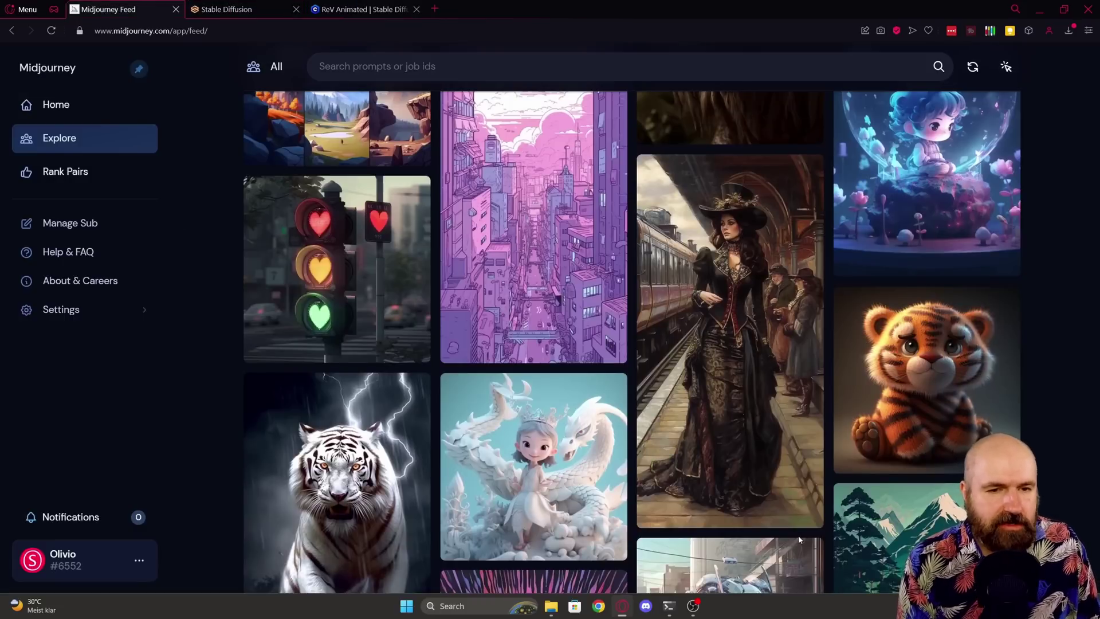
Step: Open the Victorian woman at the train station image and select its prompt text
click(759, 368)
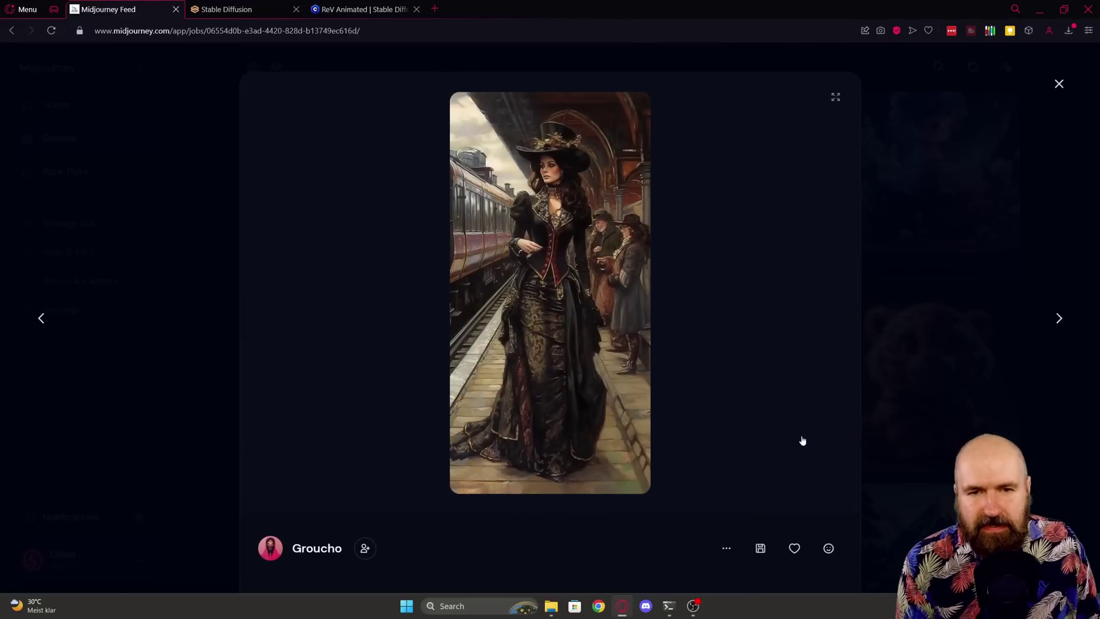
scroll(819, 441, down, 5)
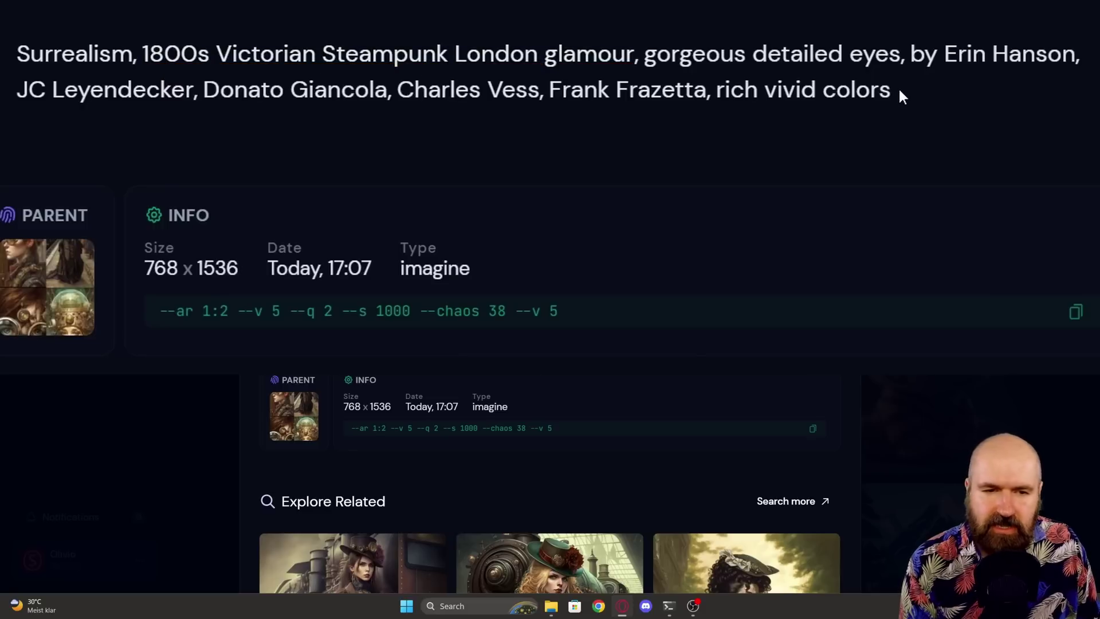
drag(909, 90, 12, 53)
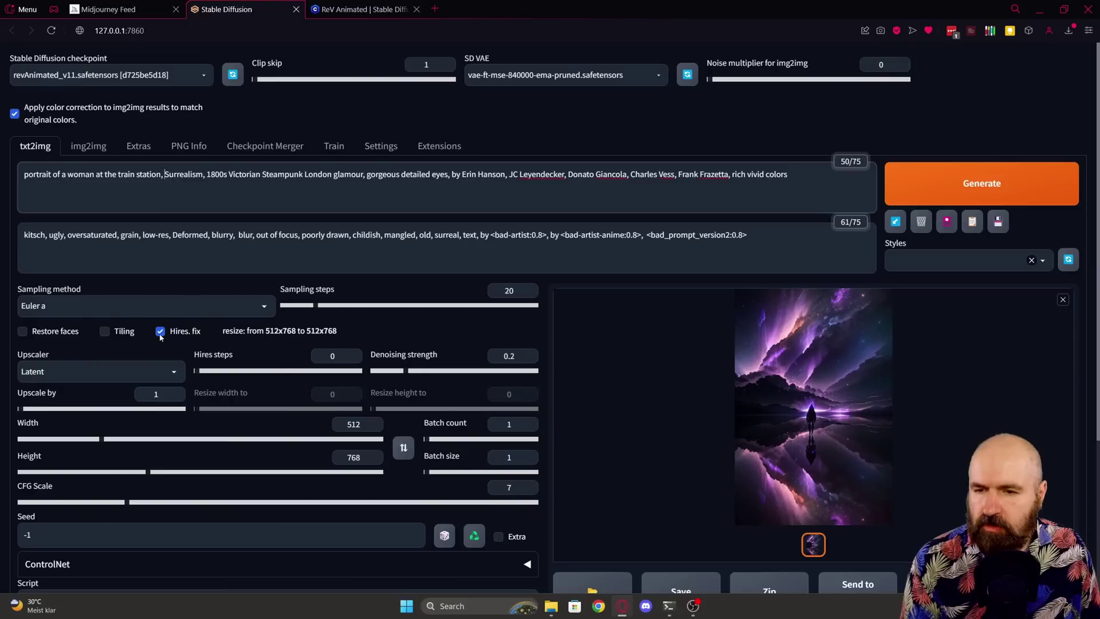
Step: Turn off Hires. fix and view the generated Victorian steampunk woman full size
click(160, 332)
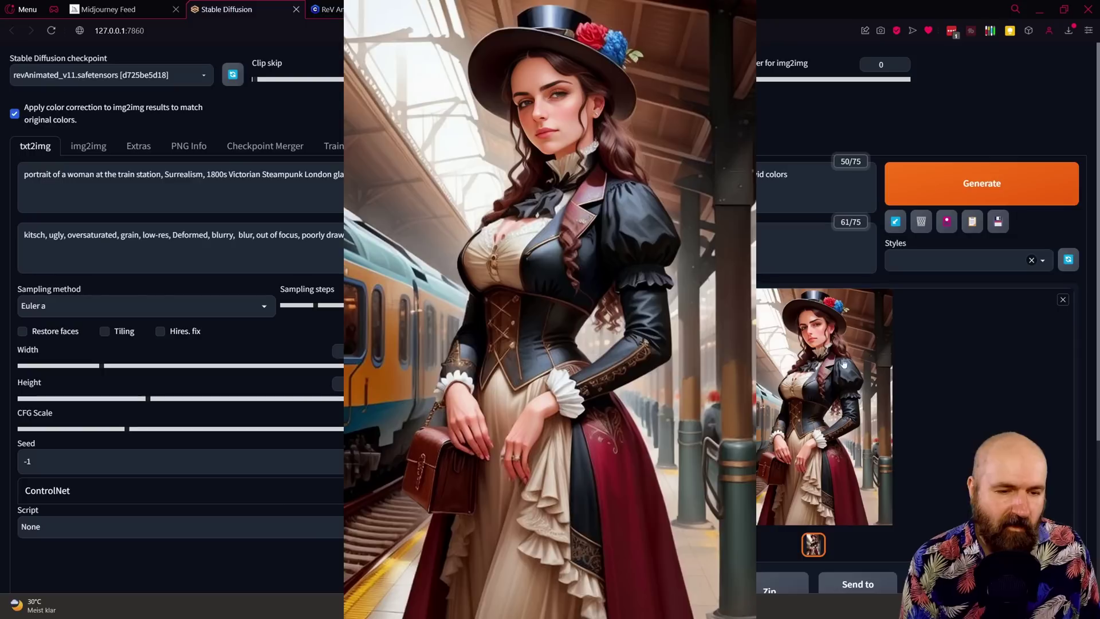
click(854, 381)
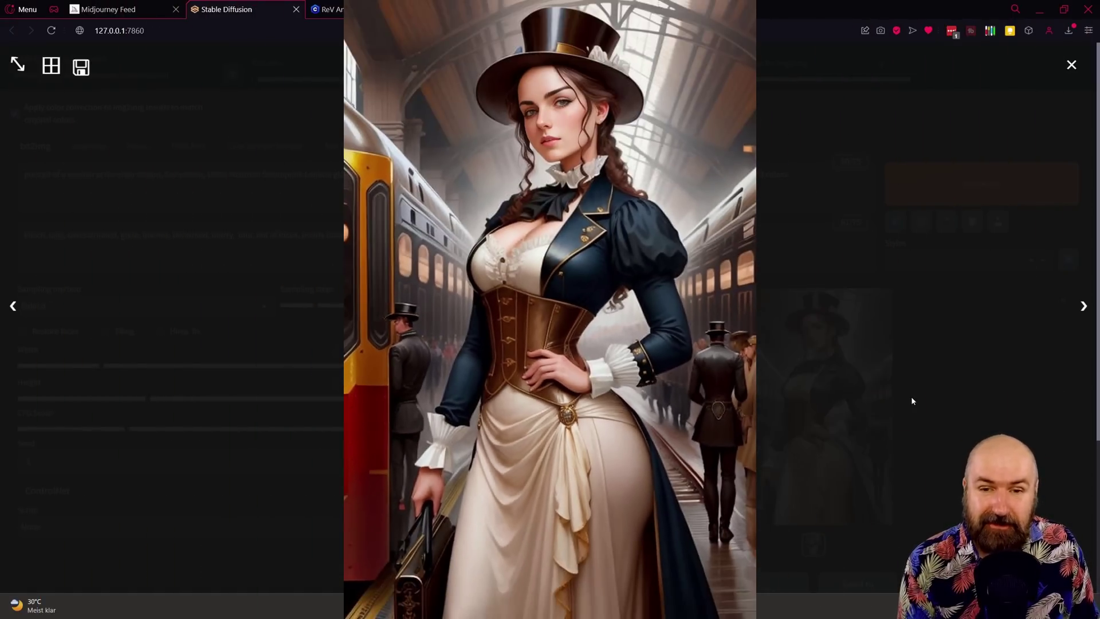
key(ctrl+shift+Tab)
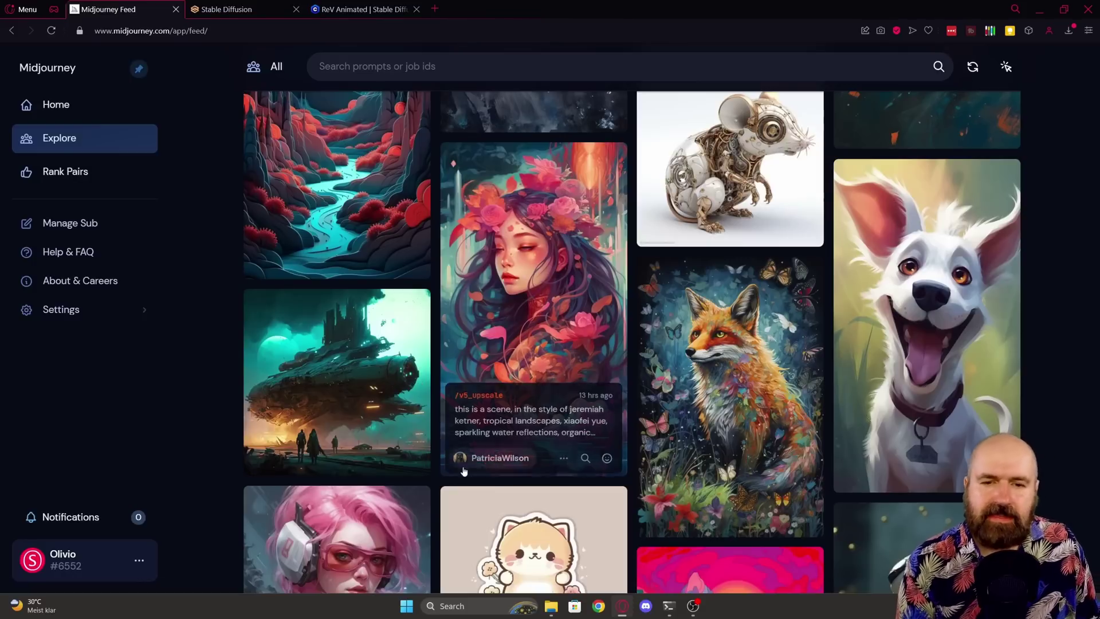
Step: Open the flower-crowned woman image and select her whole flower portrait prompt
click(537, 305)
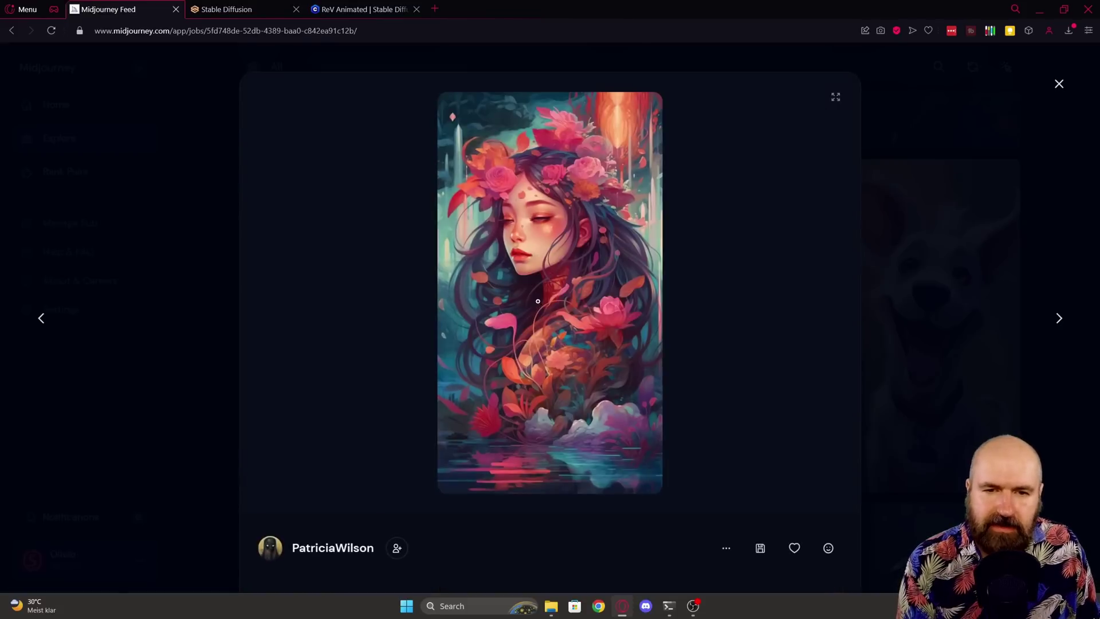
scroll(802, 349, down, 5)
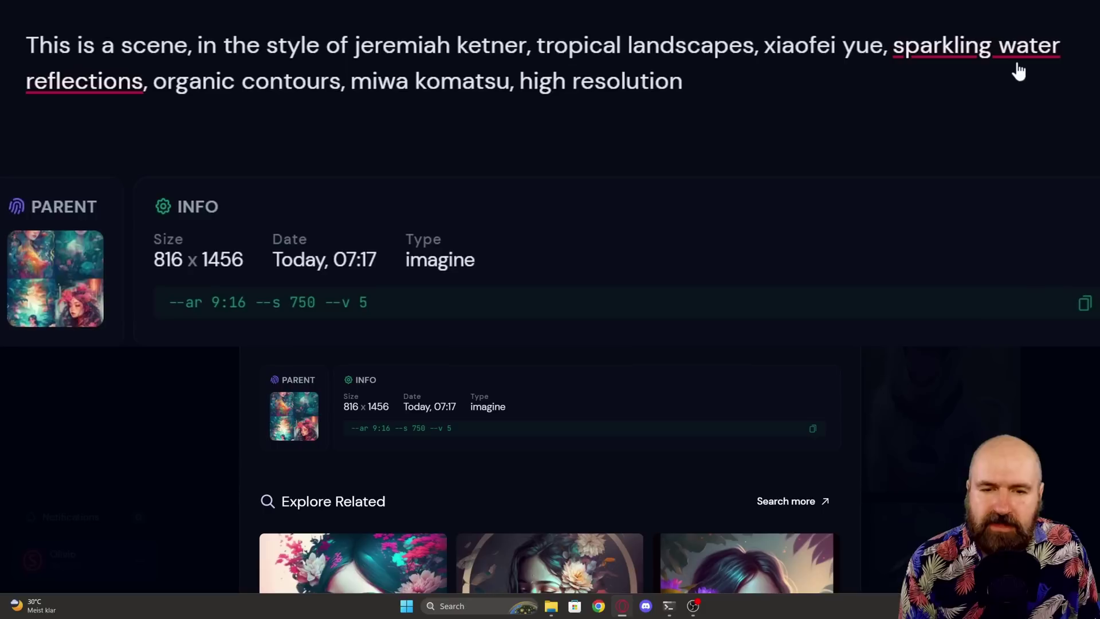
drag(714, 83, 19, 55)
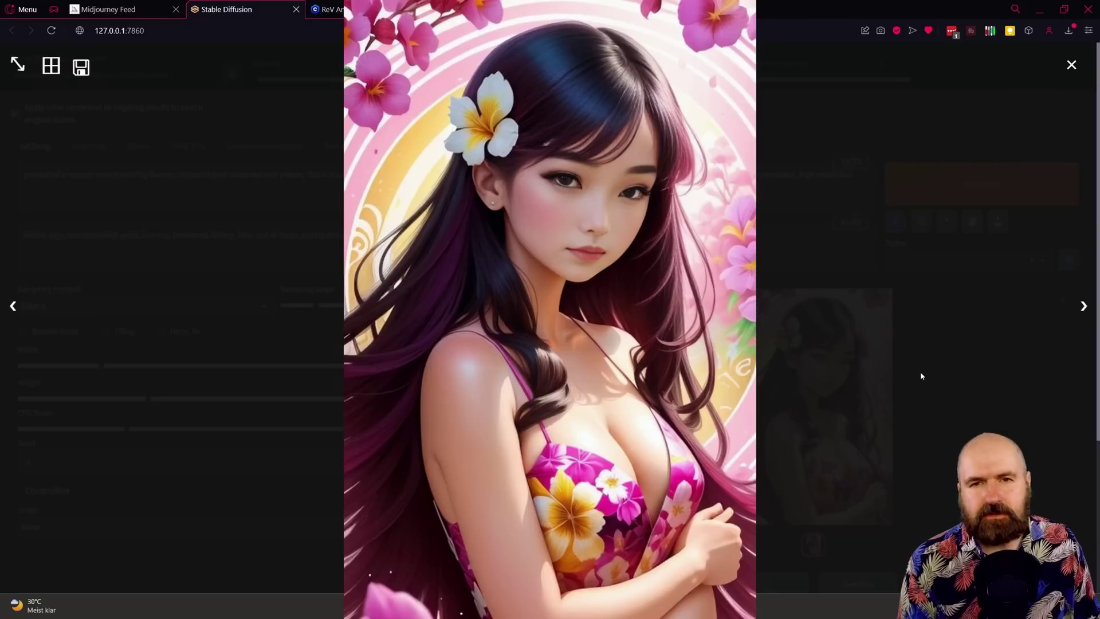
Step: Close the enlarged pink floral-dress portrait to return to the Midjourney feed
click(920, 376)
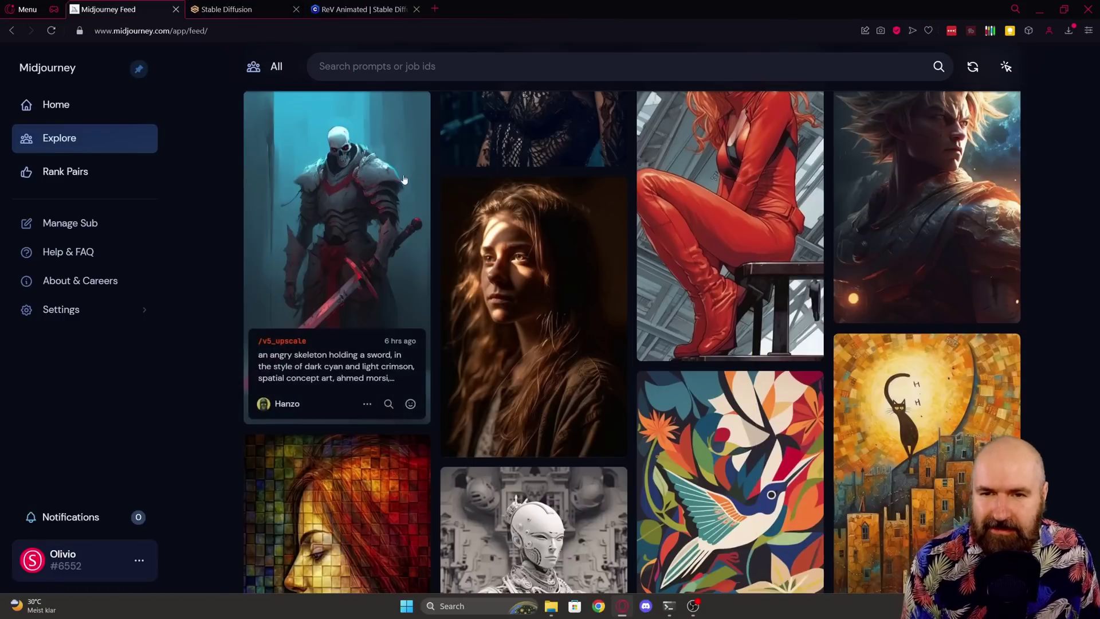
Step: Open the angry skeleton knight image and scroll down to its prompt
click(421, 189)
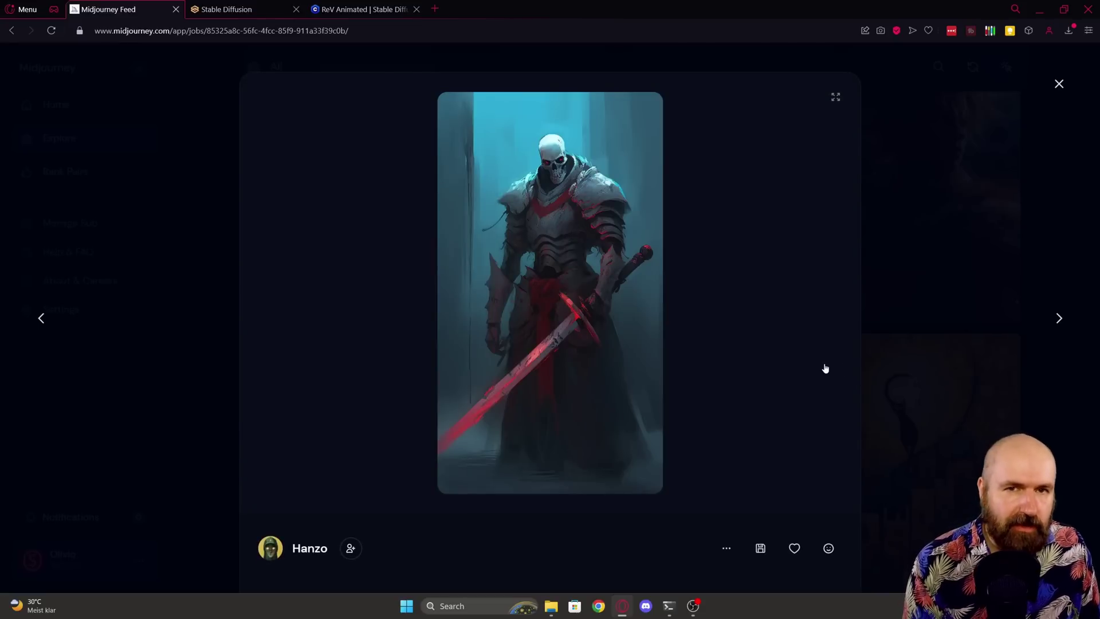
scroll(825, 368, down, 5)
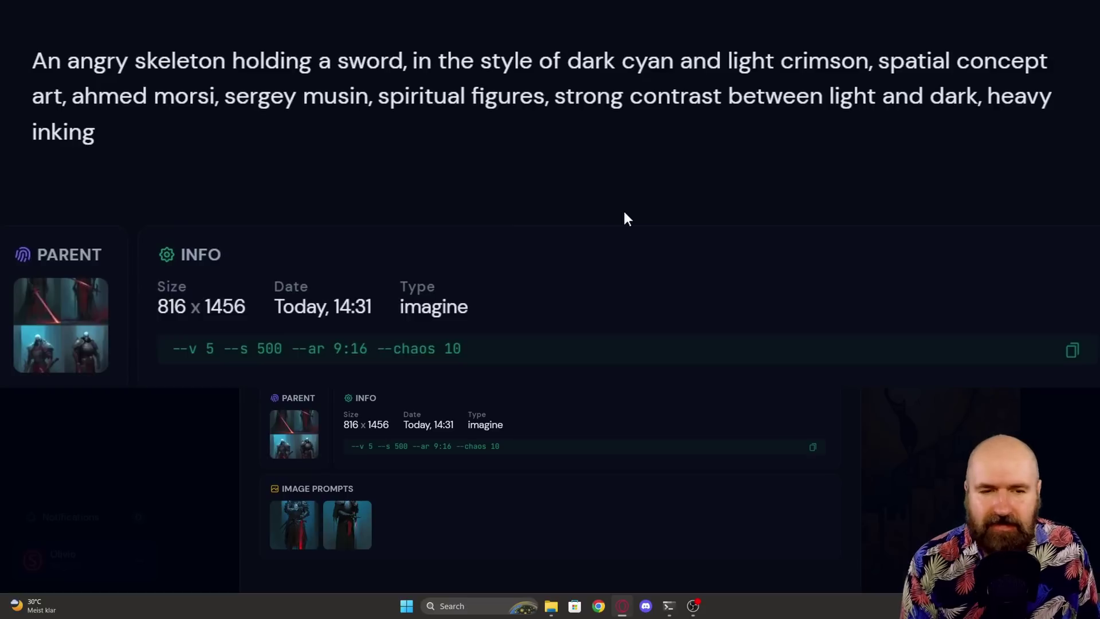
Step: Select the entire angry-skeleton prompt text
drag(149, 146, 17, 67)
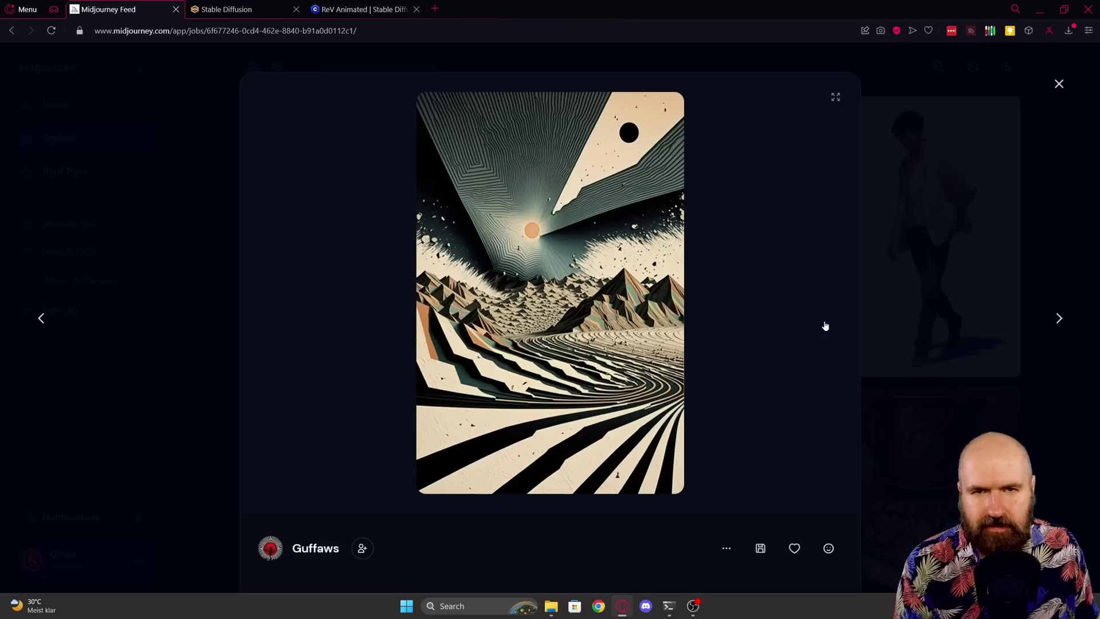
Step: Scroll down to show the landscape image's weighted prompt and info panel
scroll(825, 326, down, 5)
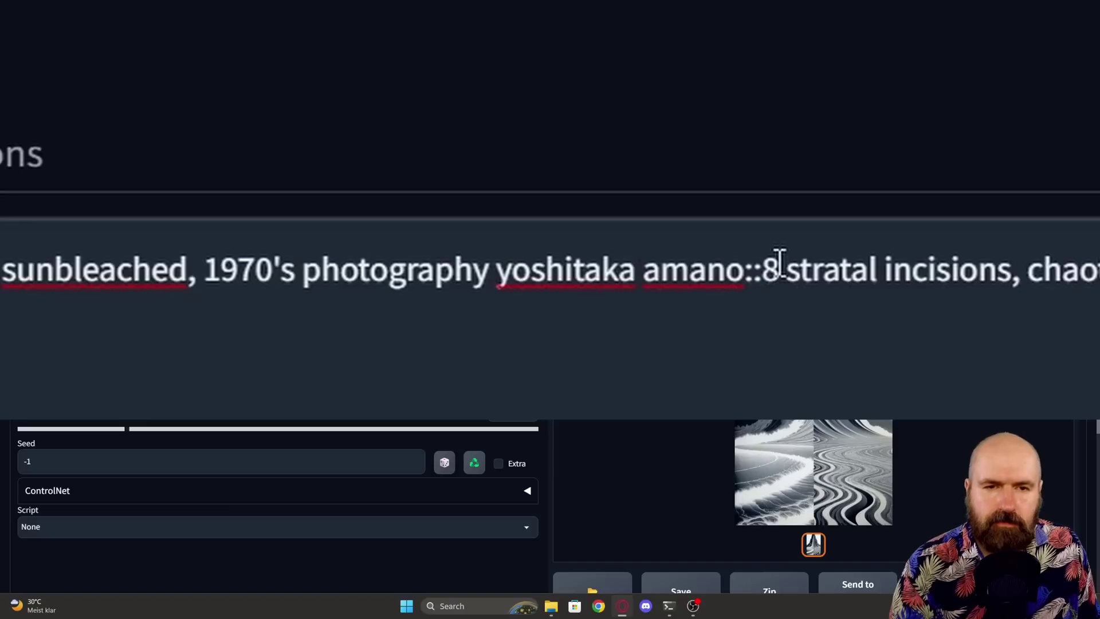
Step: Delete the '::8' weight after 'yoshitaka amano' and select the 'style of dark blue and sepia' phrase
click(780, 258)
key(BackSpace)
key(BackSpace)
key(BackSpace)
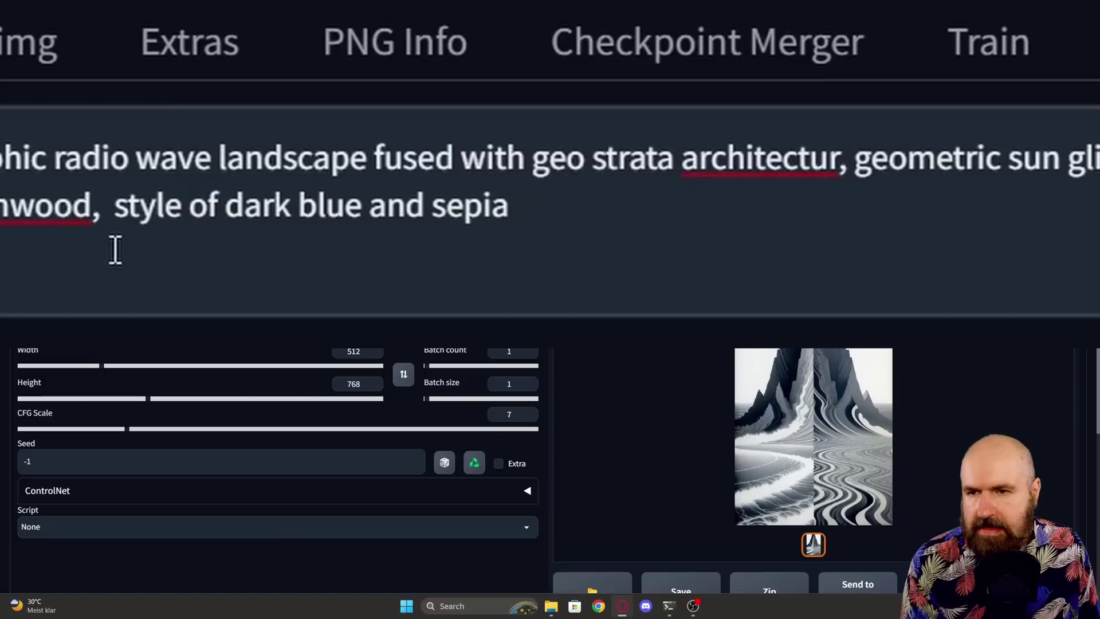
drag(119, 218, 537, 215)
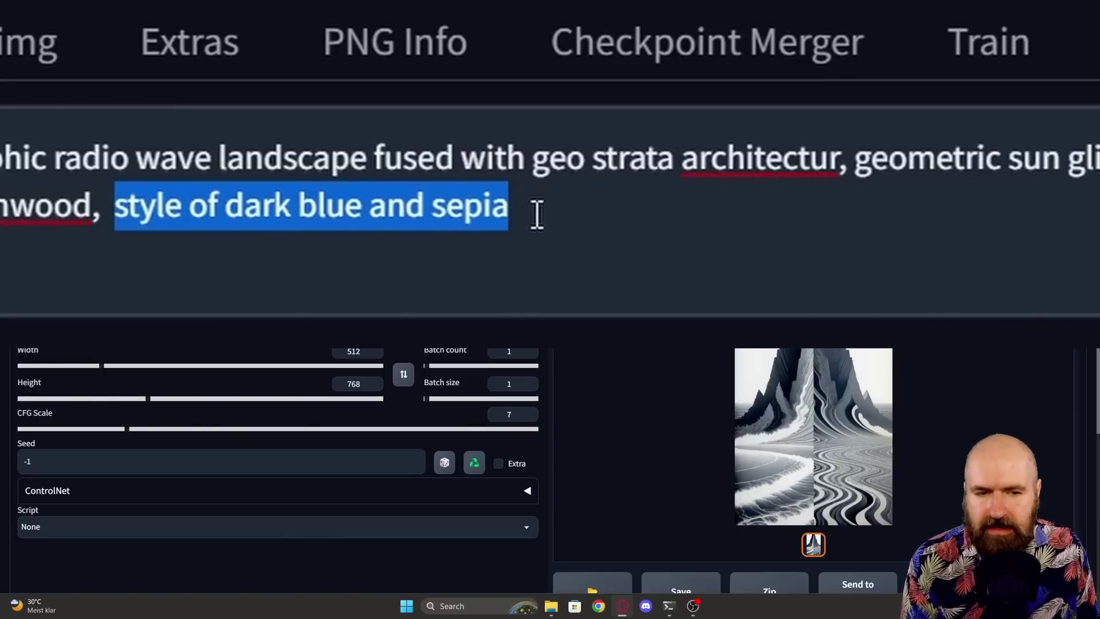
Step: Browse the generated black-and-white topographic landscapes full size, then return to Midjourney
click(889, 352)
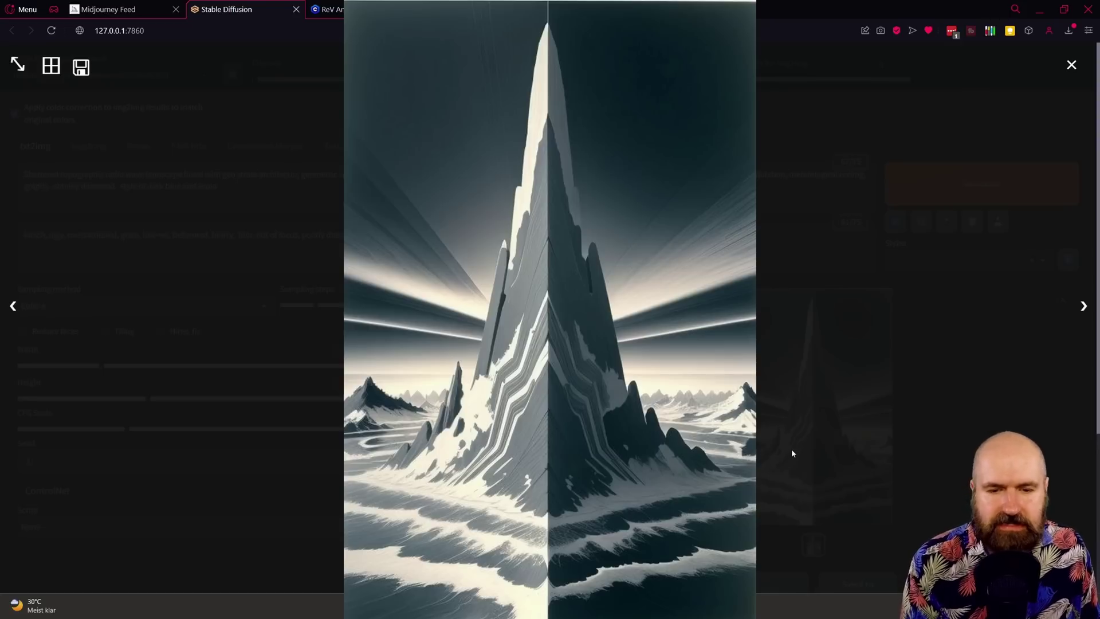
key(Right)
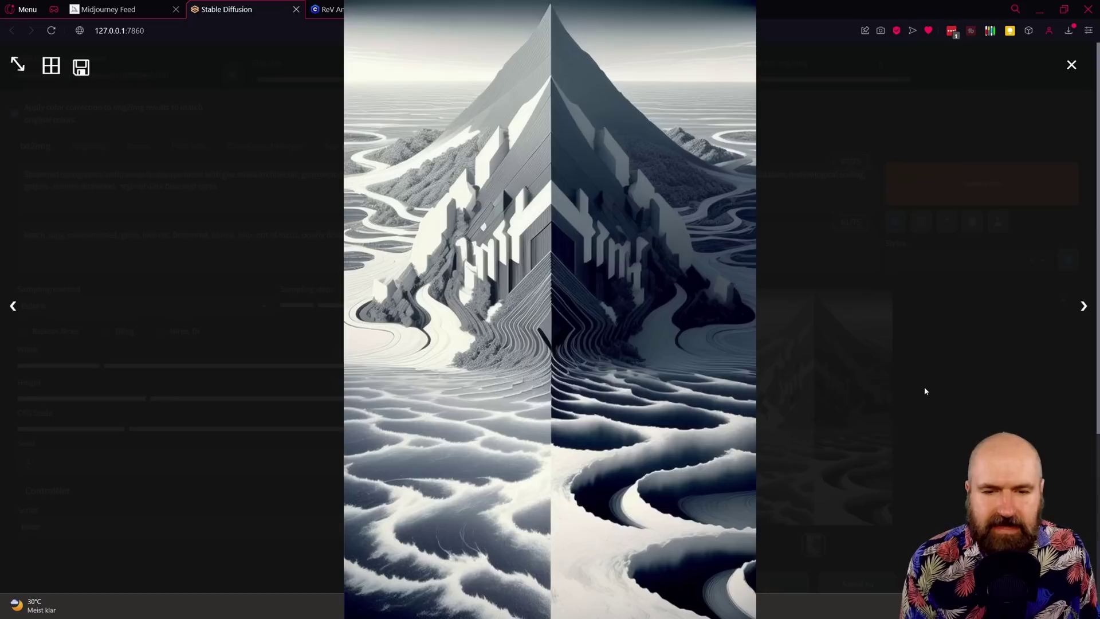
scroll(925, 391, up, 2)
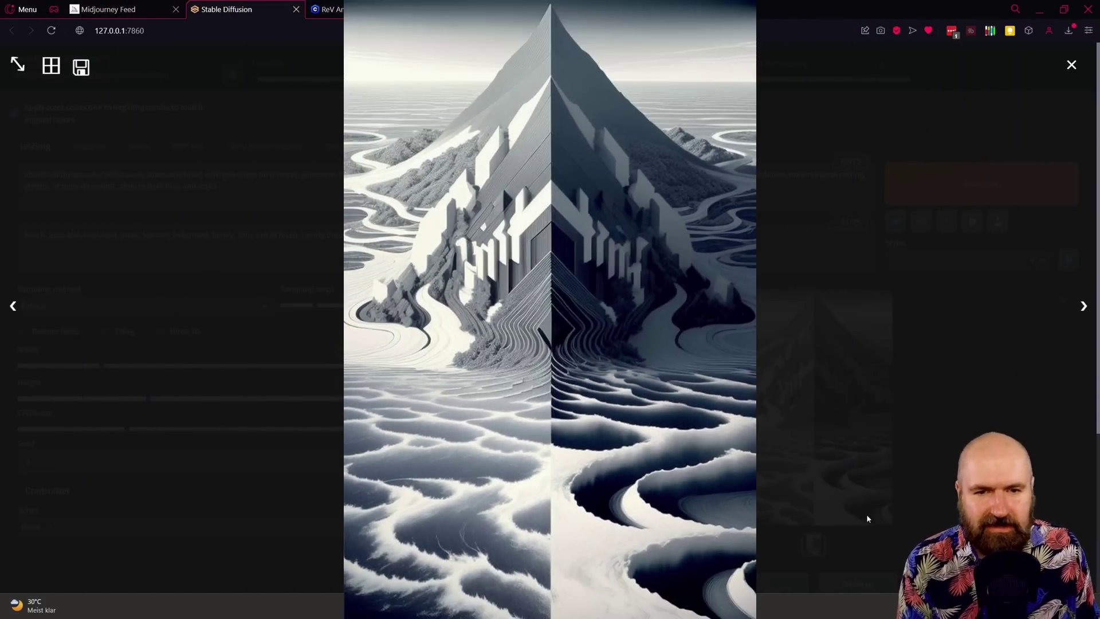
key(ctrl+Tab)
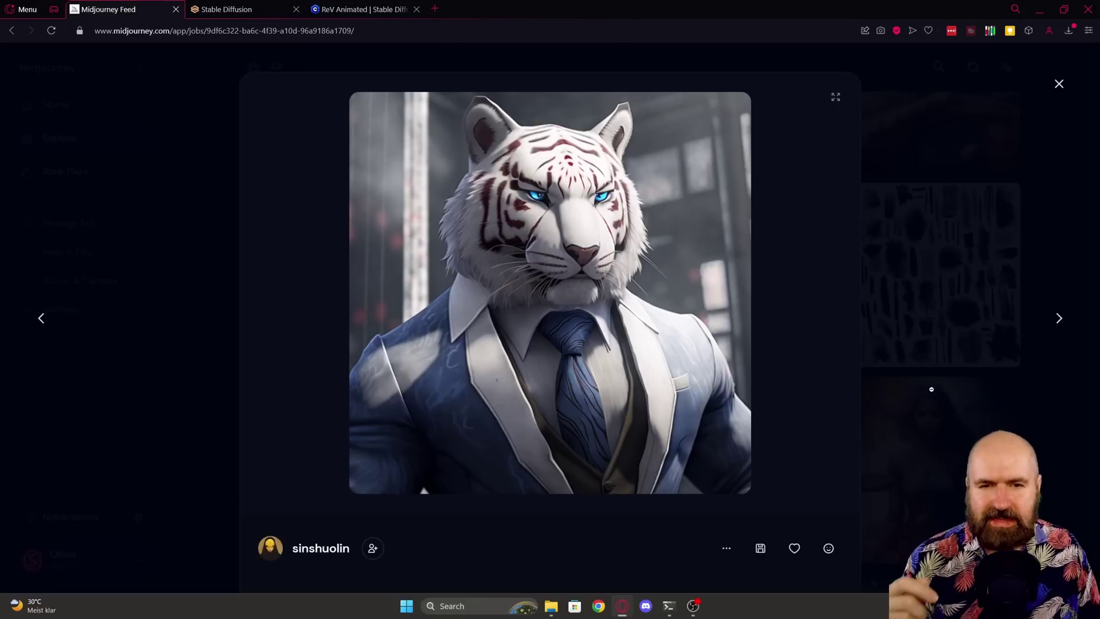
Step: Scroll down to the 'A white tiger in a business suit, in the style of animecore' prompt
scroll(793, 346, down, 4)
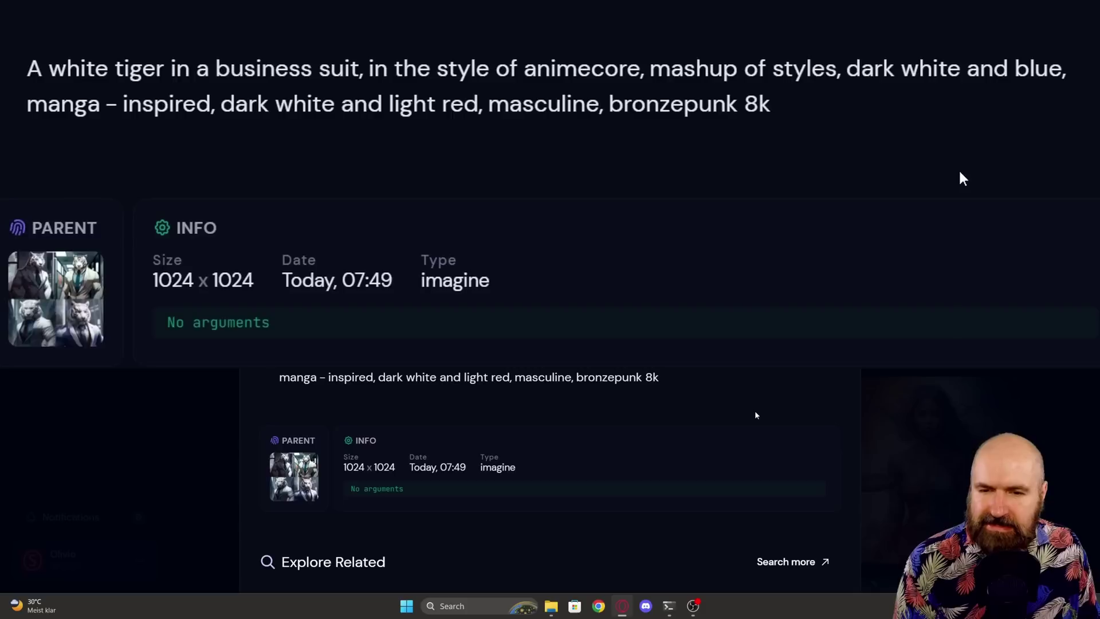